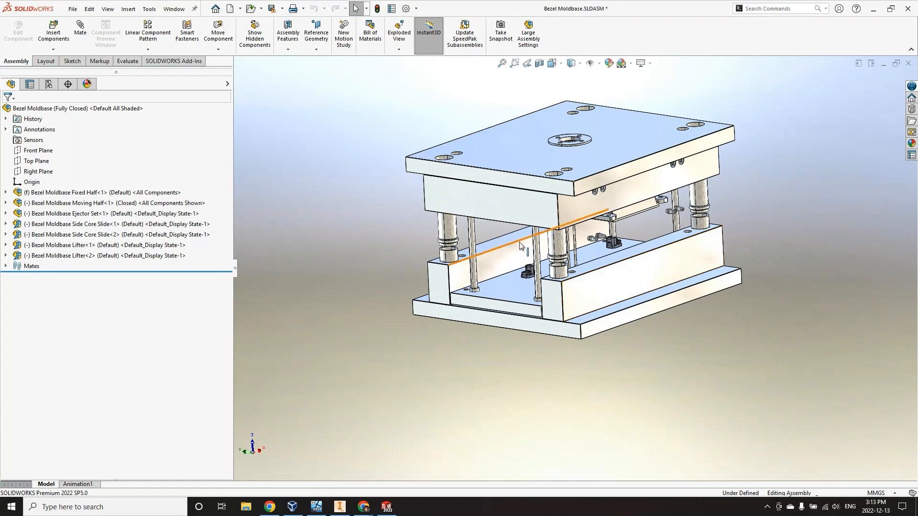
Open the Bezel Moldbase assembly in CADLink and hide the slide pane.
left_click(149, 9)
mouse_move(237, 47)
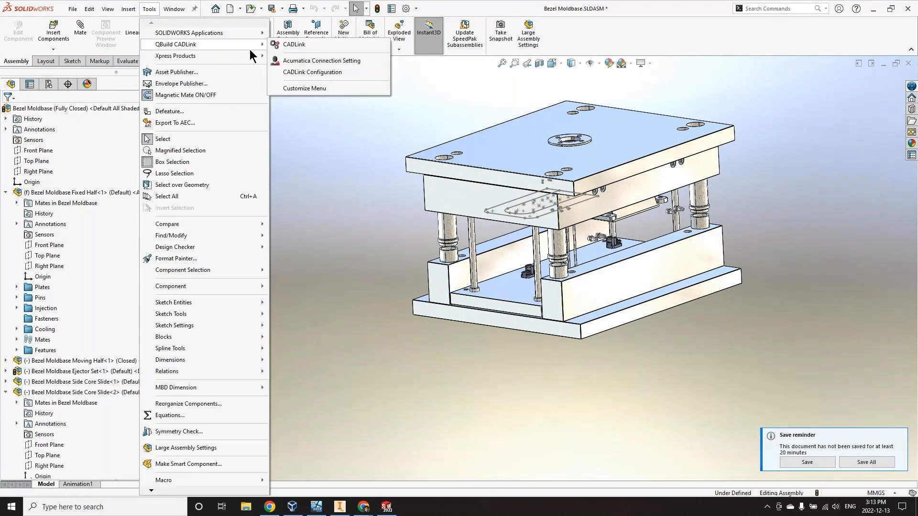
left_click(312, 45)
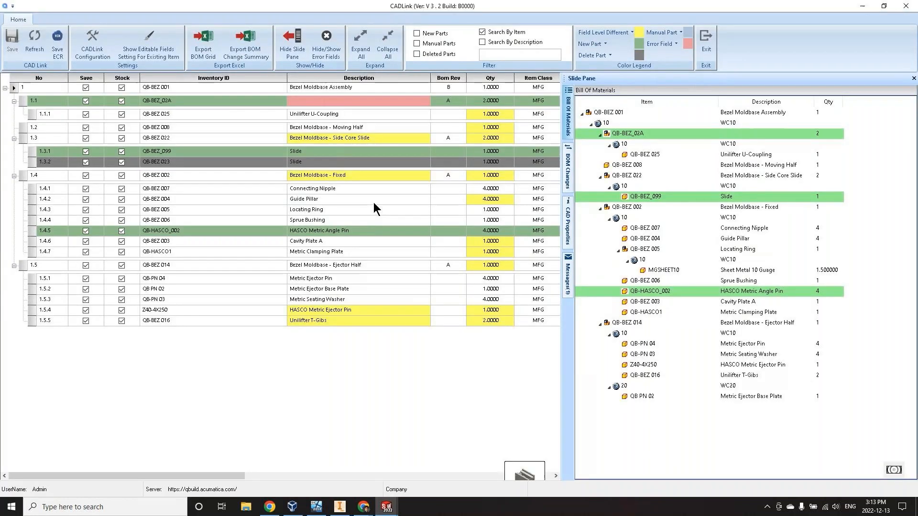
left_click(296, 47)
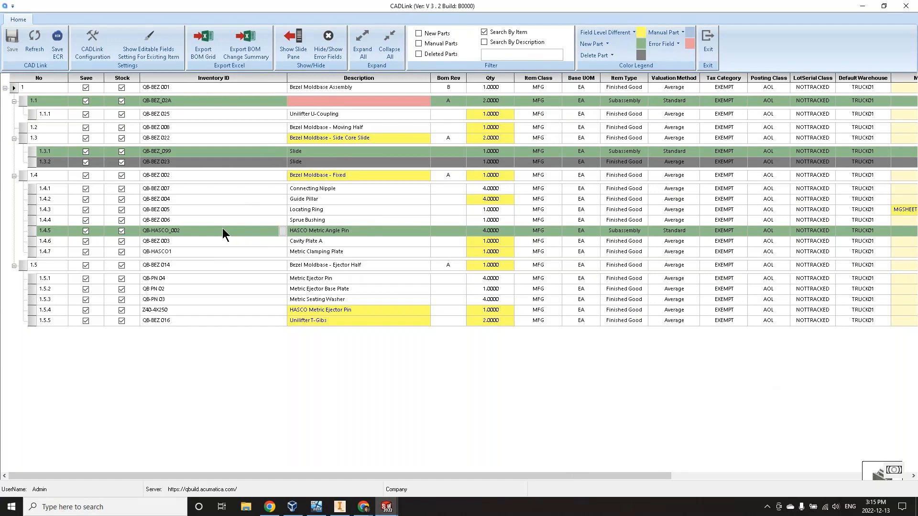
Apply the CAD description to item QB-BEZ 002 and extend it to "Bezel Moldbase - Fixed Half NEW".
right_click(351, 176)
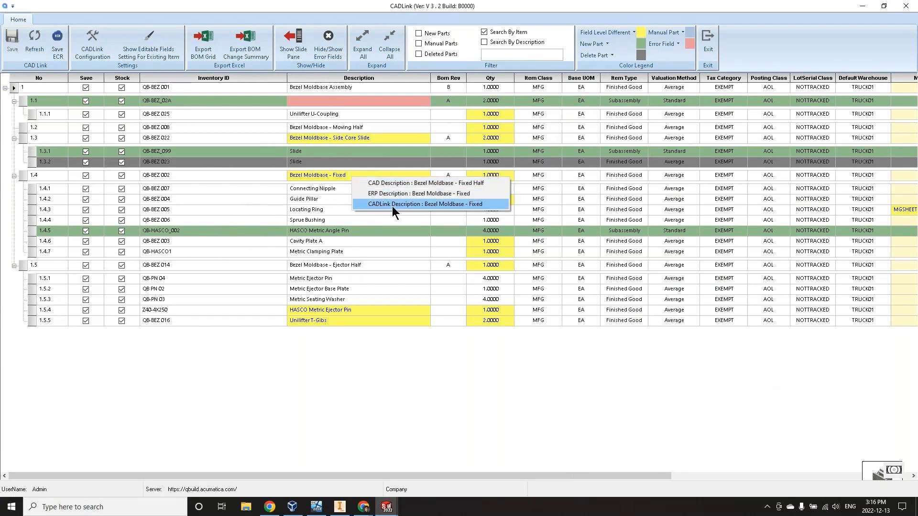
left_click(389, 182)
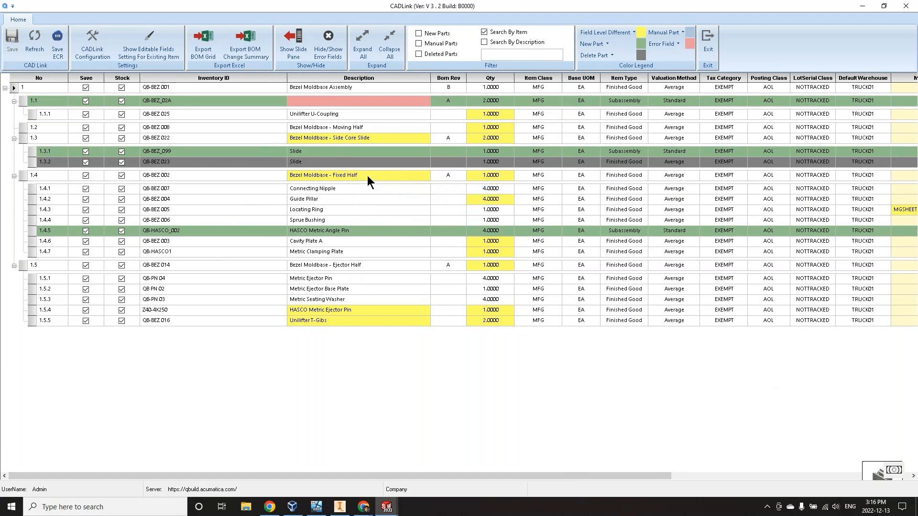
double_click(368, 175)
left_click(367, 175)
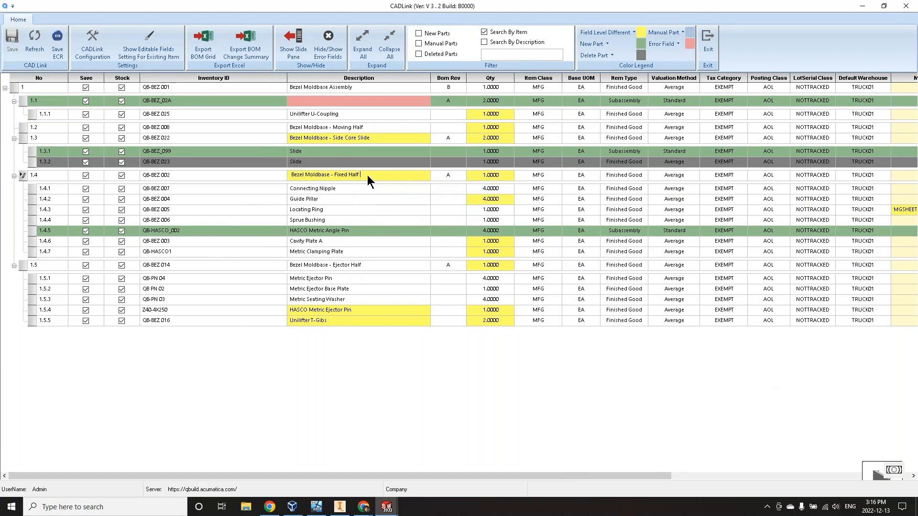
type("NEW")
left_click(357, 197)
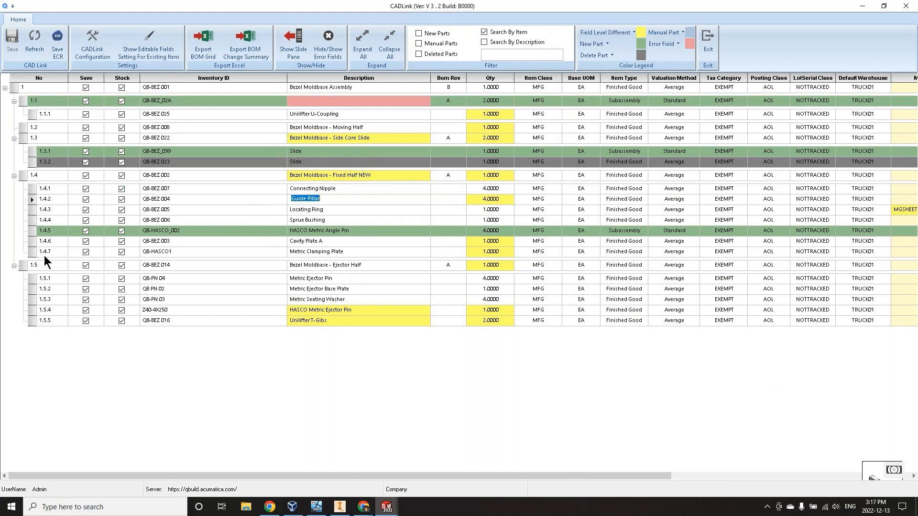
Search the ERP items for "paint" and add MGPAINT1 (Natural Stain) as a manual part after row 1.4.7.
right_click(30, 253)
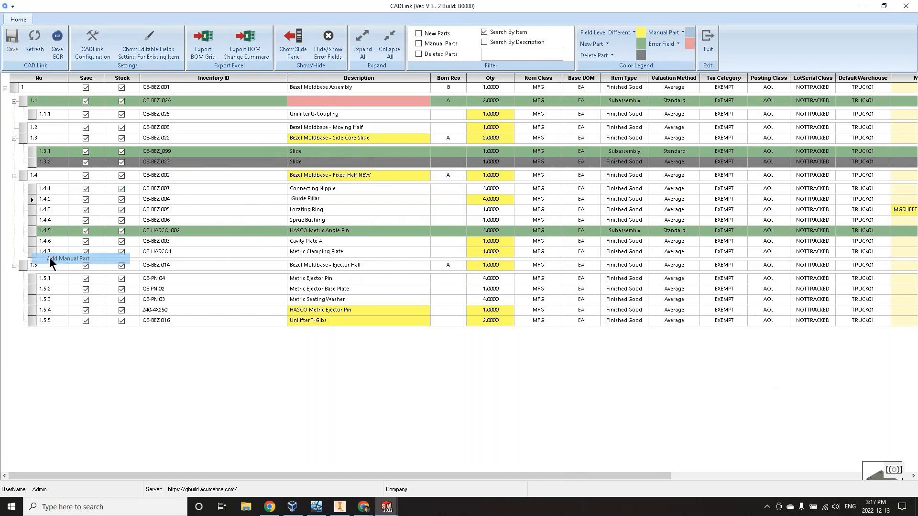
left_click(51, 260)
type("paint")
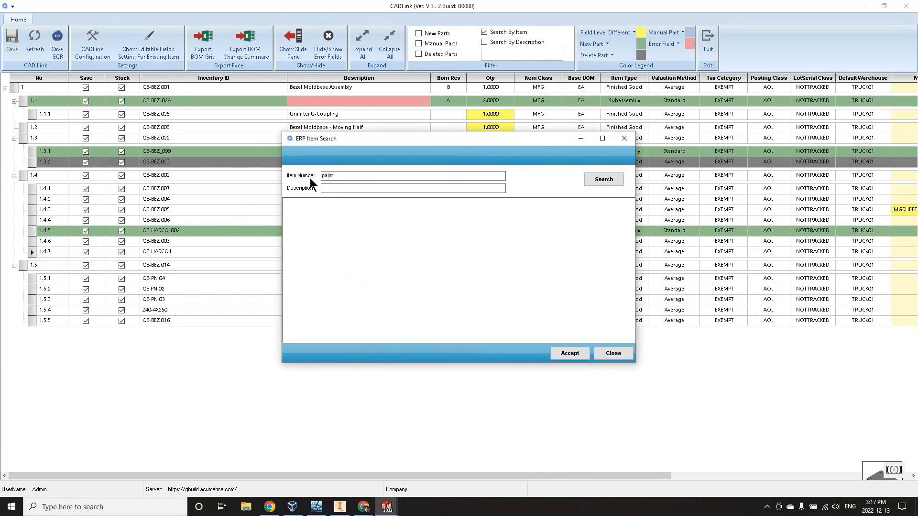
left_click(603, 179)
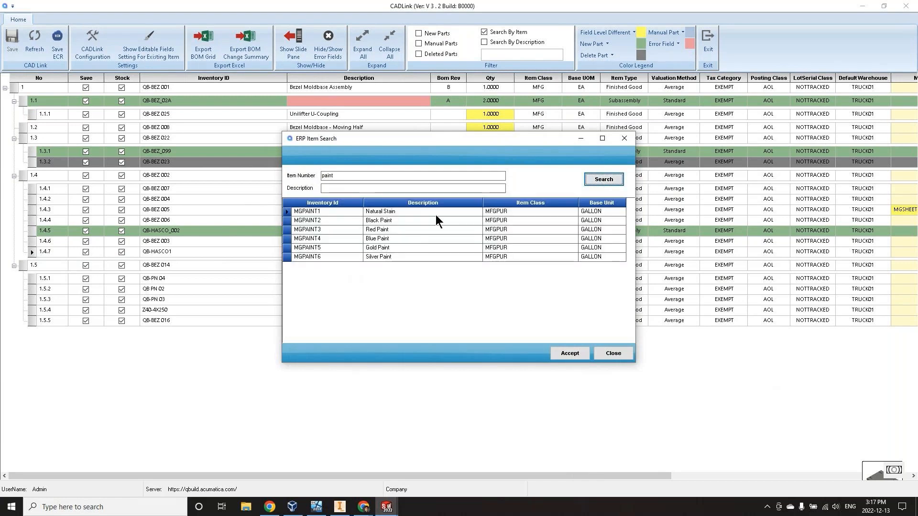
left_click(435, 213)
left_click(576, 353)
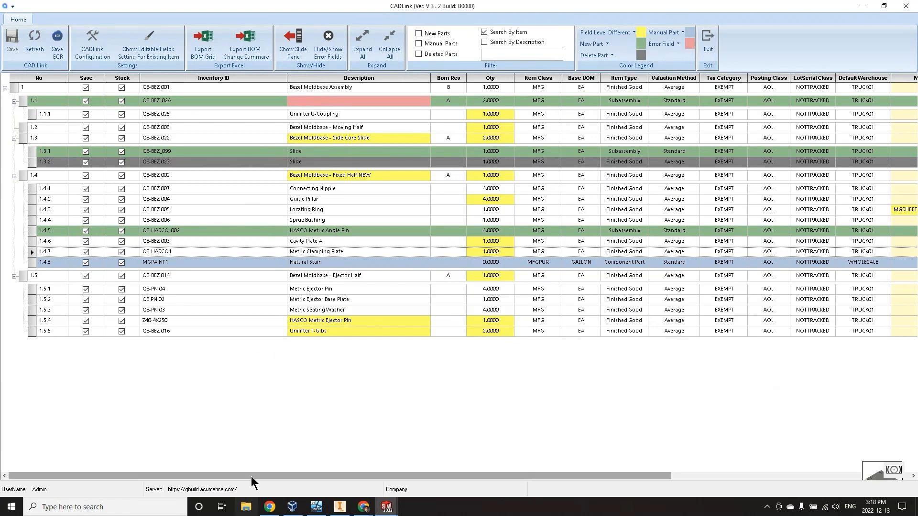
Check the Locating Ring's material part fields in the grid, and show the slide pane's bill of materials.
left_click_drag(308, 476, 578, 481)
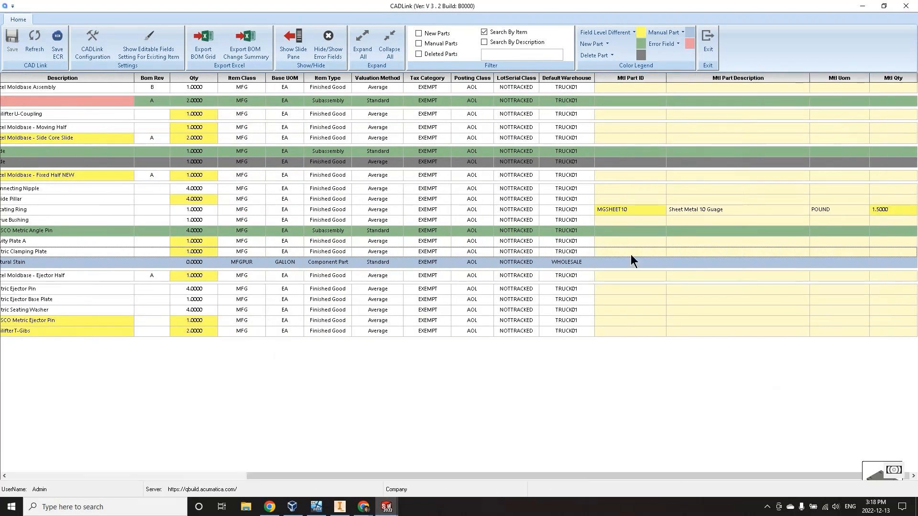
right_click(632, 207)
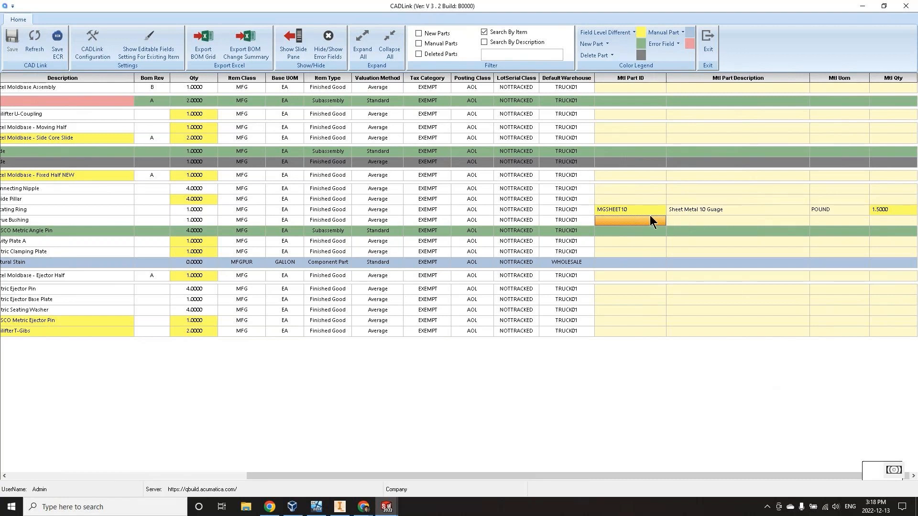
left_click(300, 44)
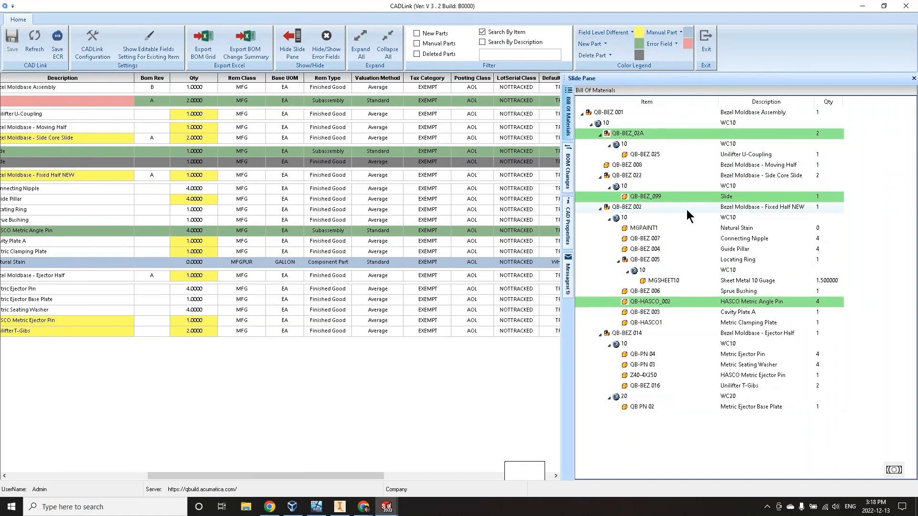
Add operation 20 with work center WC100 (Inspection) to QB-BEZ 002 and move QB-HASCO_002 under it.
left_click(656, 209)
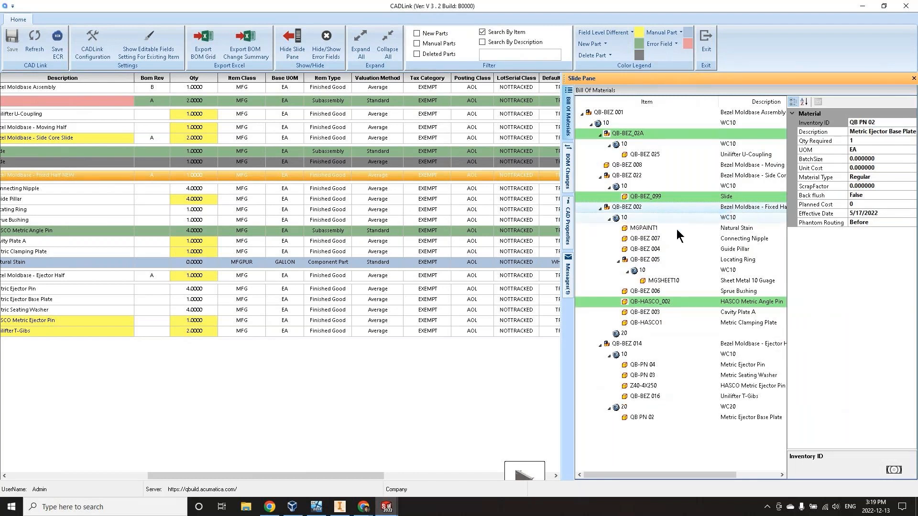
left_click(624, 335)
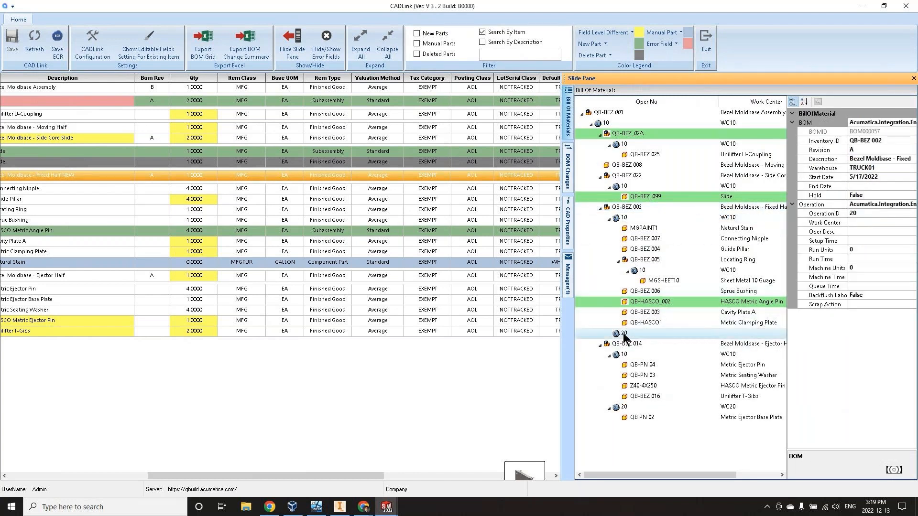
left_click(894, 223)
left_click(912, 223)
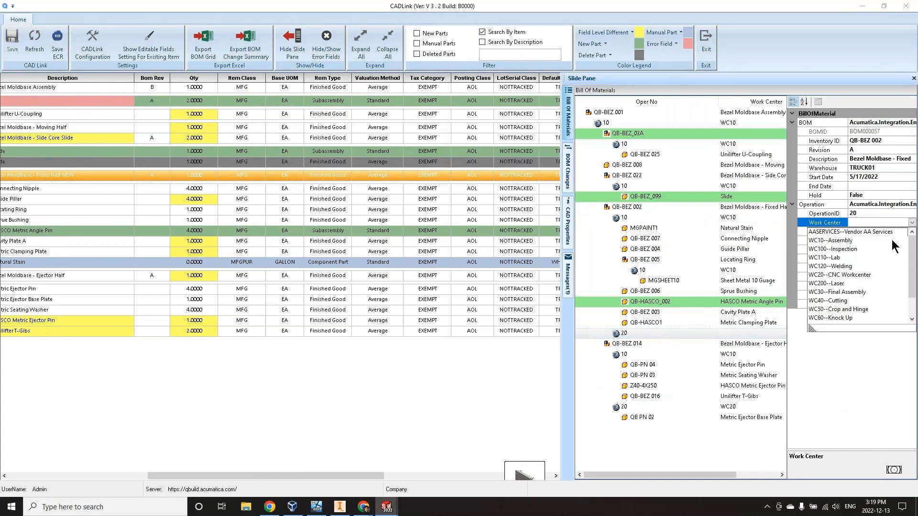
left_click(851, 250)
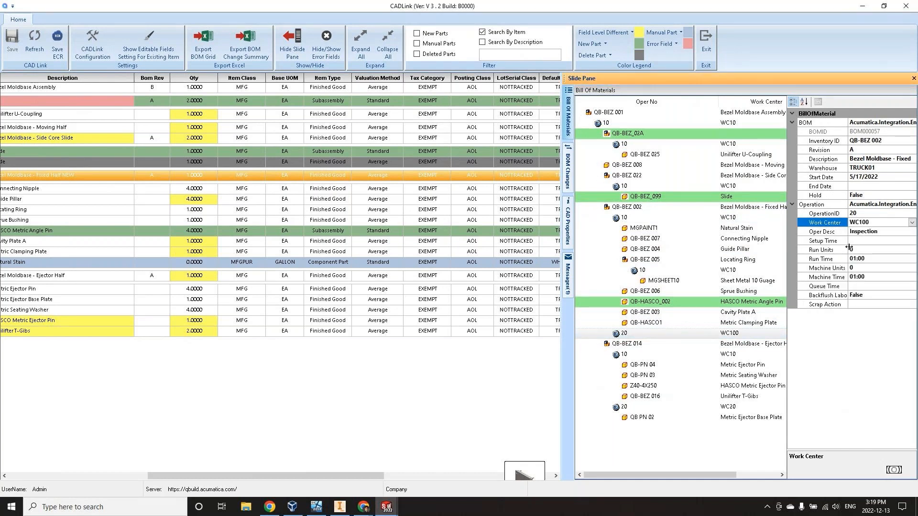
left_click_drag(661, 302, 668, 335)
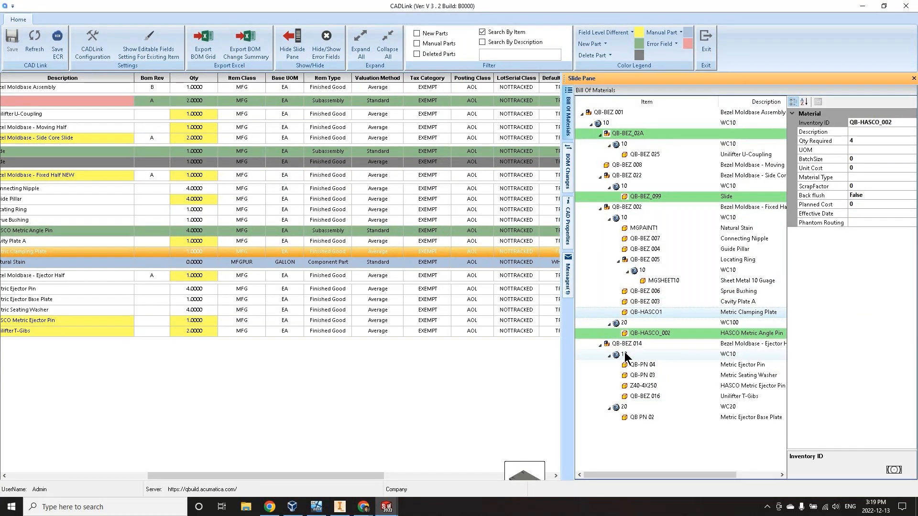
Change the work center of QB-BEZ 002's operation 20 to WC20 (CNC Workcenter), and finally to WC30 (Final Assembly).
left_click(639, 324)
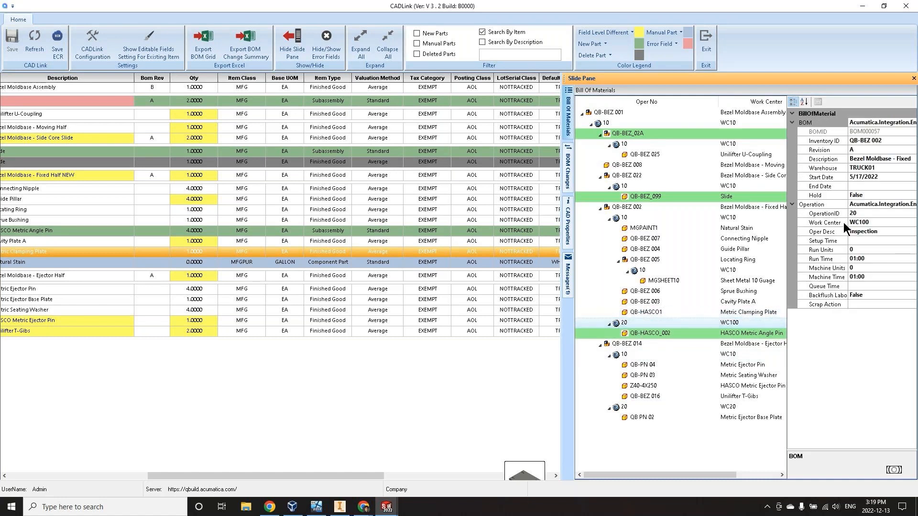
left_click(893, 223)
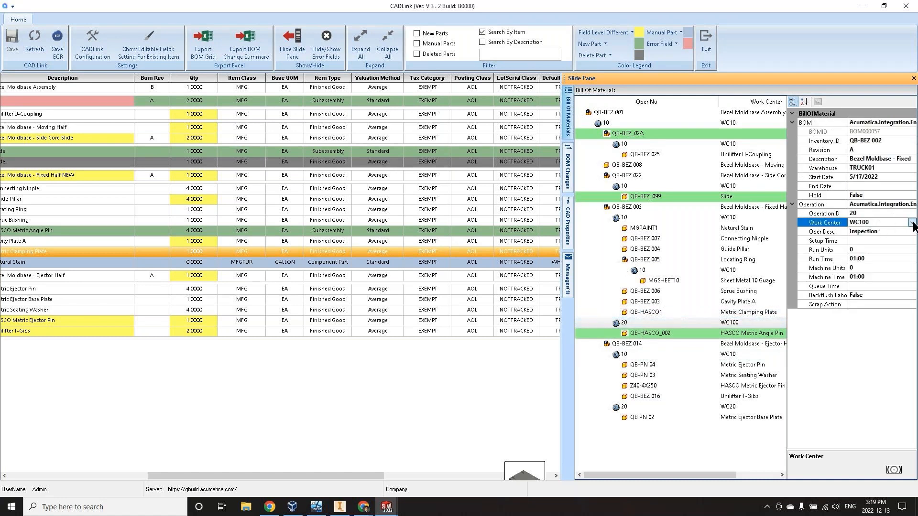
left_click(913, 222)
left_click(858, 259)
left_click(912, 223)
left_click(891, 276)
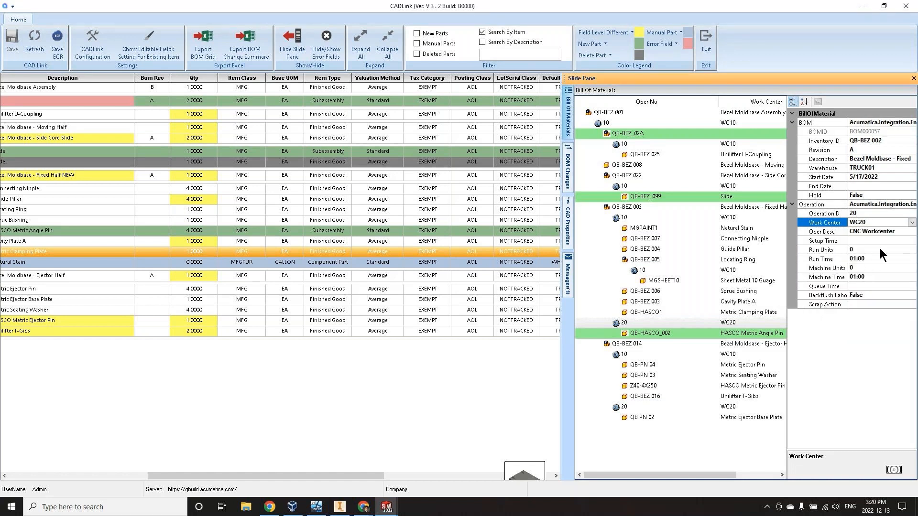
left_click(912, 223)
left_click(853, 293)
Review the BOM changes and the CAD properties of the Locating Ring, Sprue Bushing and Metric Clamping Plate.
left_click(569, 165)
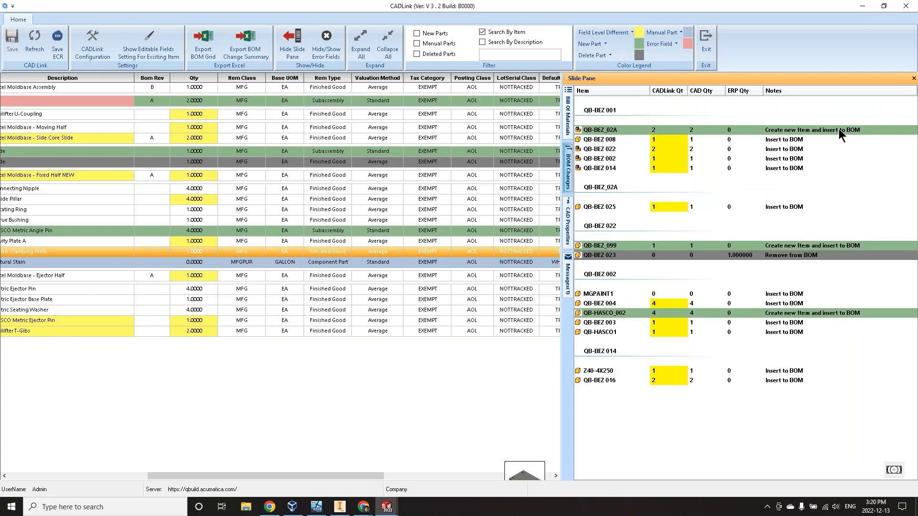
left_click(568, 221)
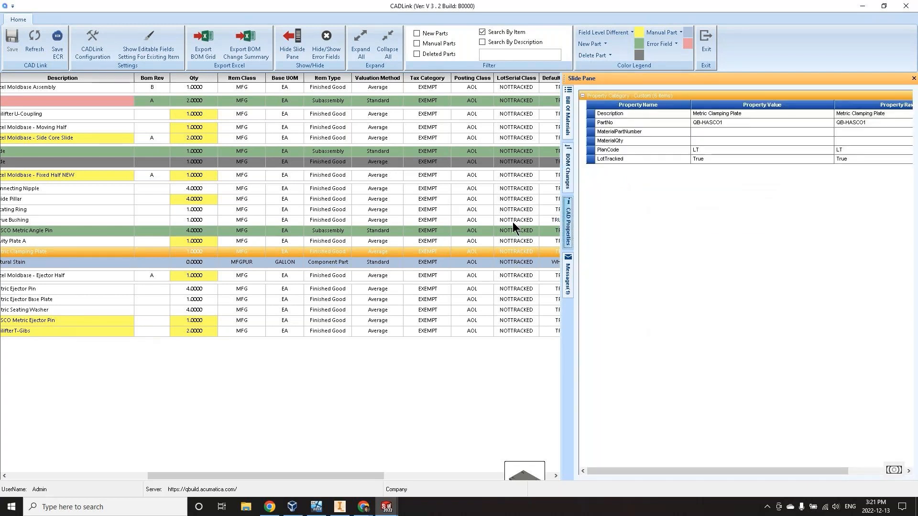
left_click_drag(273, 475, 88, 463)
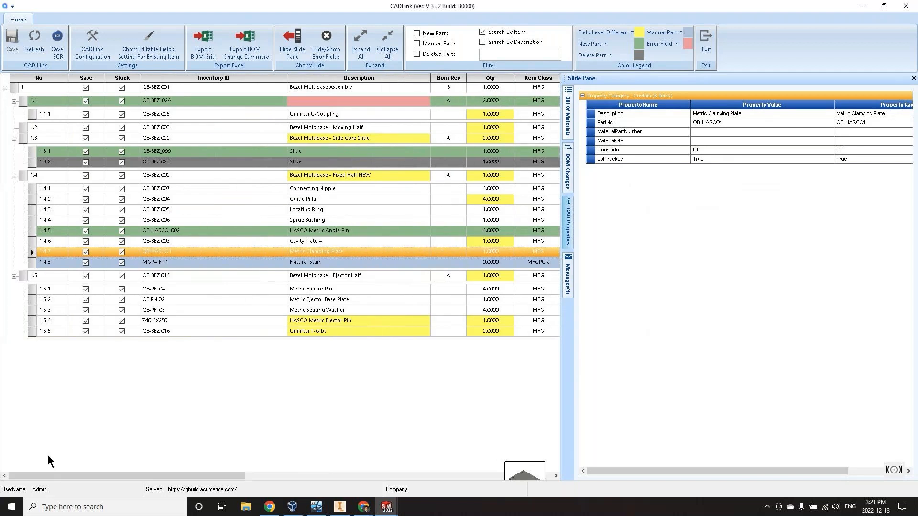
left_click(330, 213)
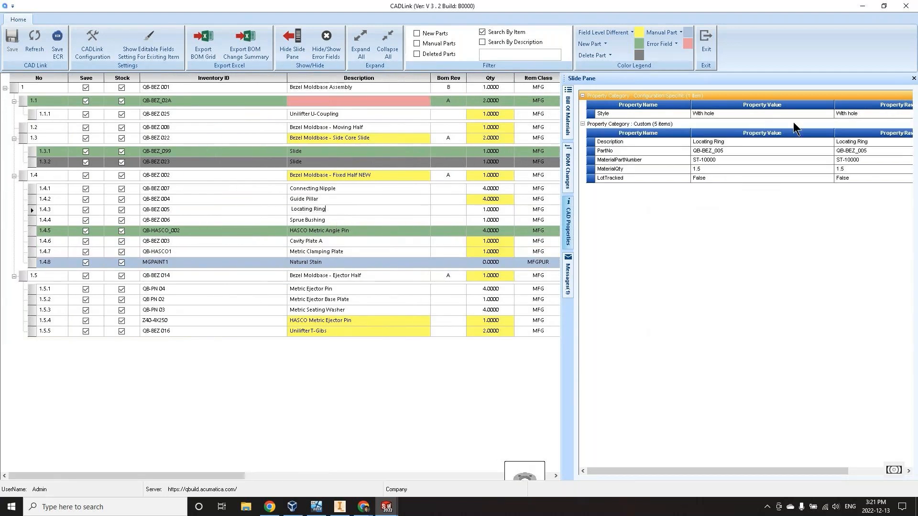
left_click(390, 219)
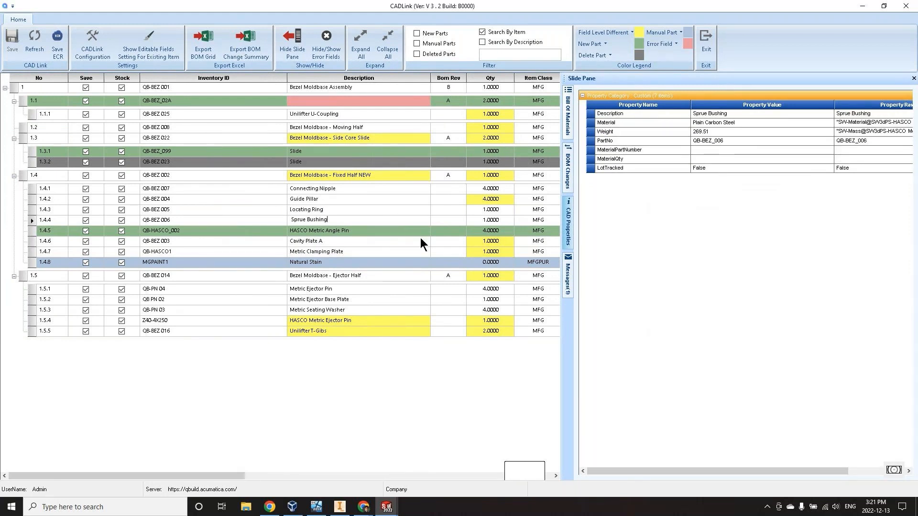
left_click(373, 252)
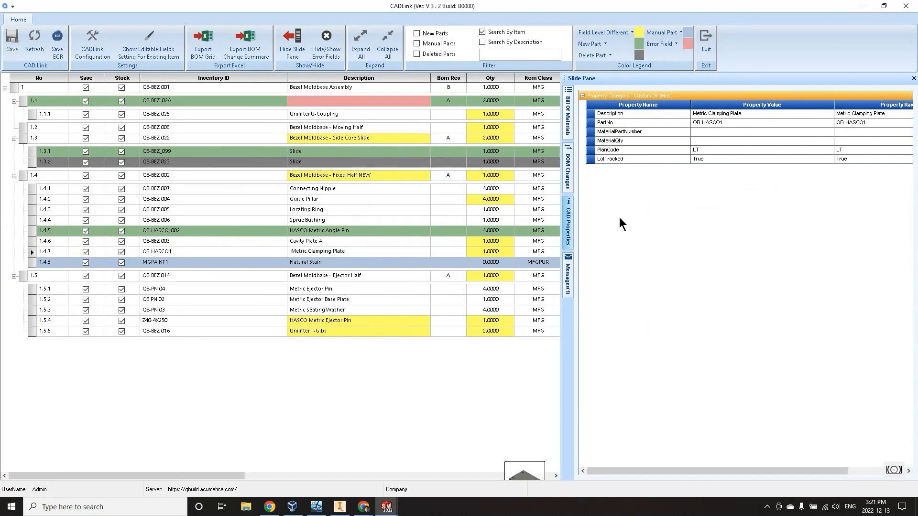
Check the error messages, set the description of QB-BEZ_02A to "Part Name 1", and hide the slide pane.
left_click(569, 276)
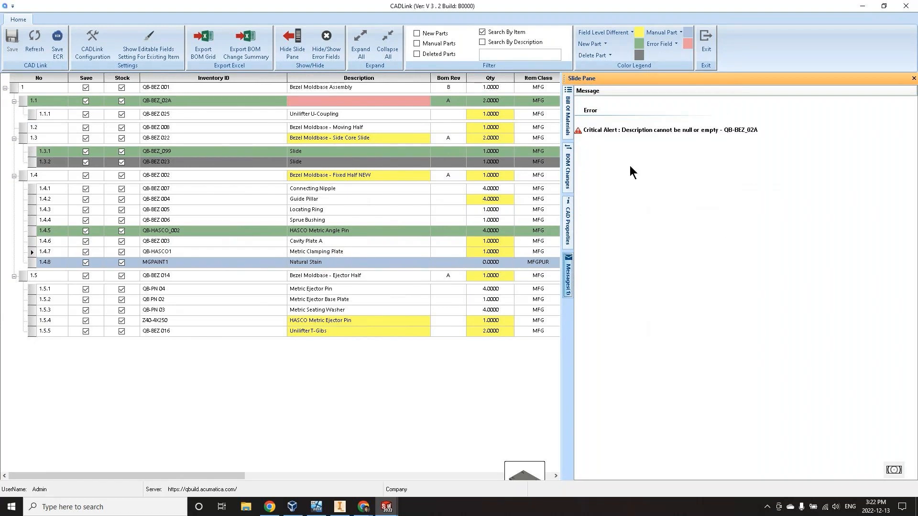
left_click(386, 101)
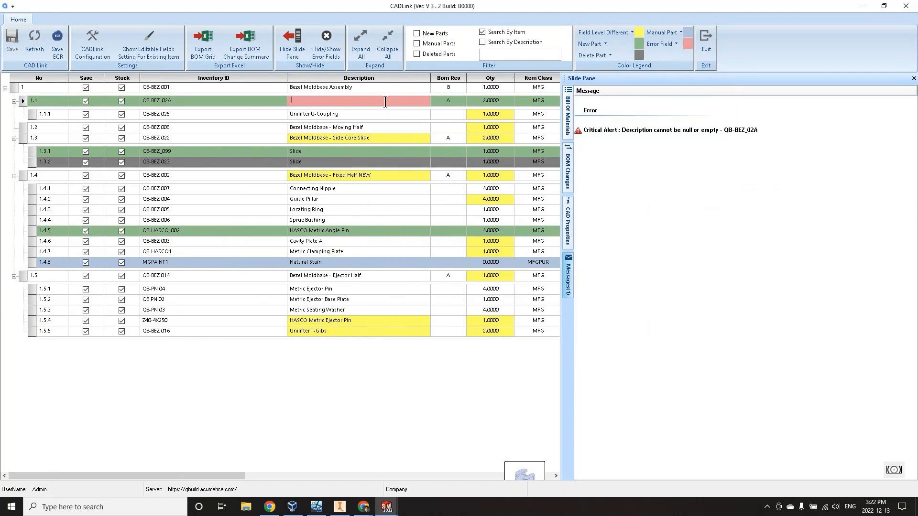
type("Part Name 1")
key("Return")
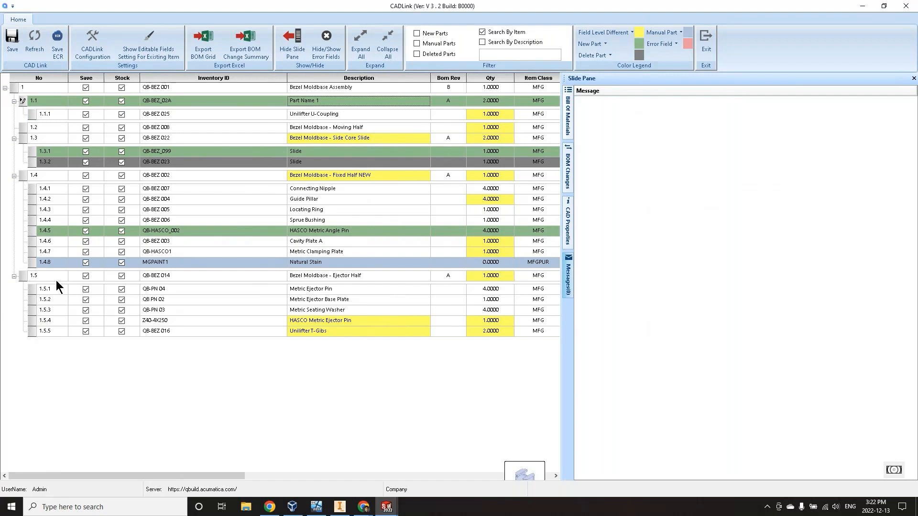
left_click(291, 52)
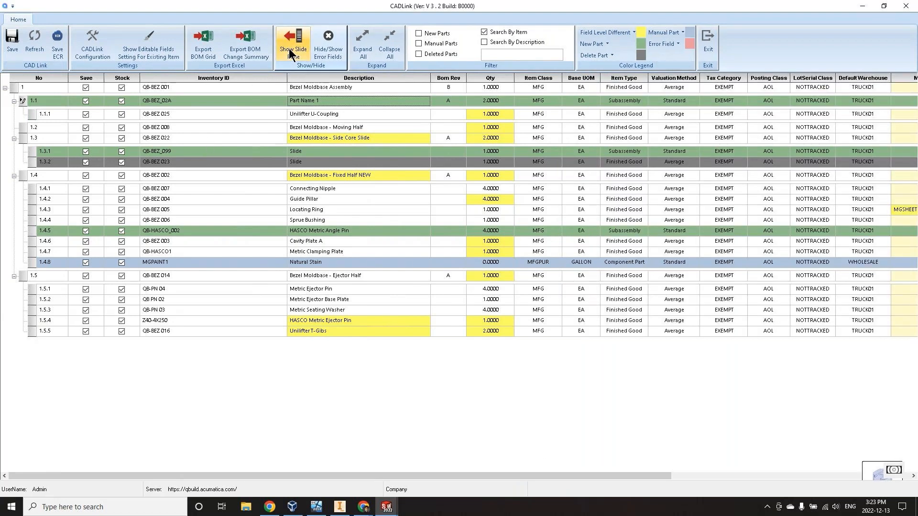